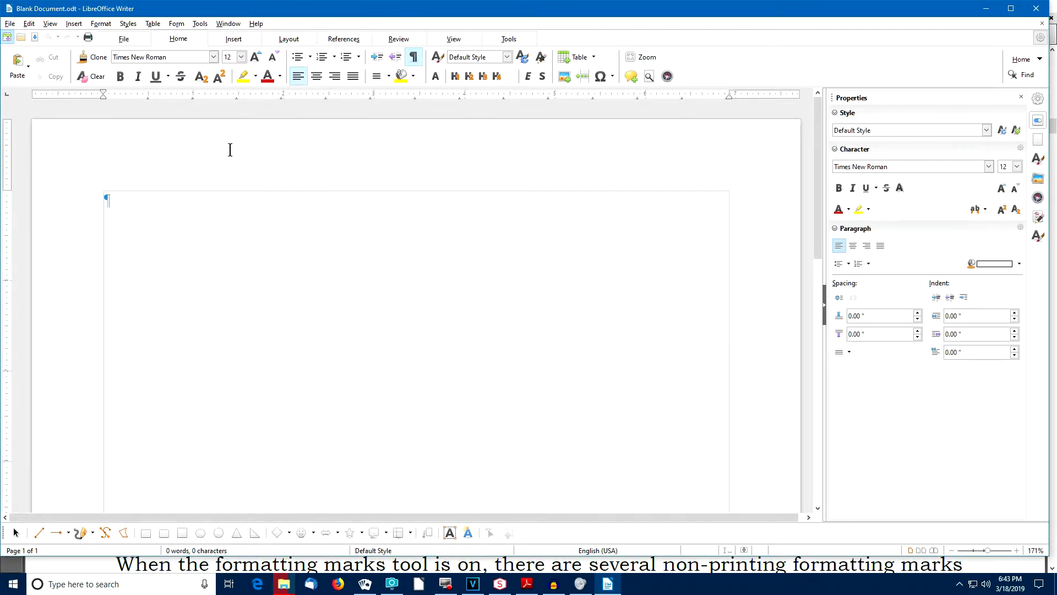
# Save the blank document under the existing file name Blank Document.odt in the LO6-2 Video Demo folder
pyautogui.click(130, 39)
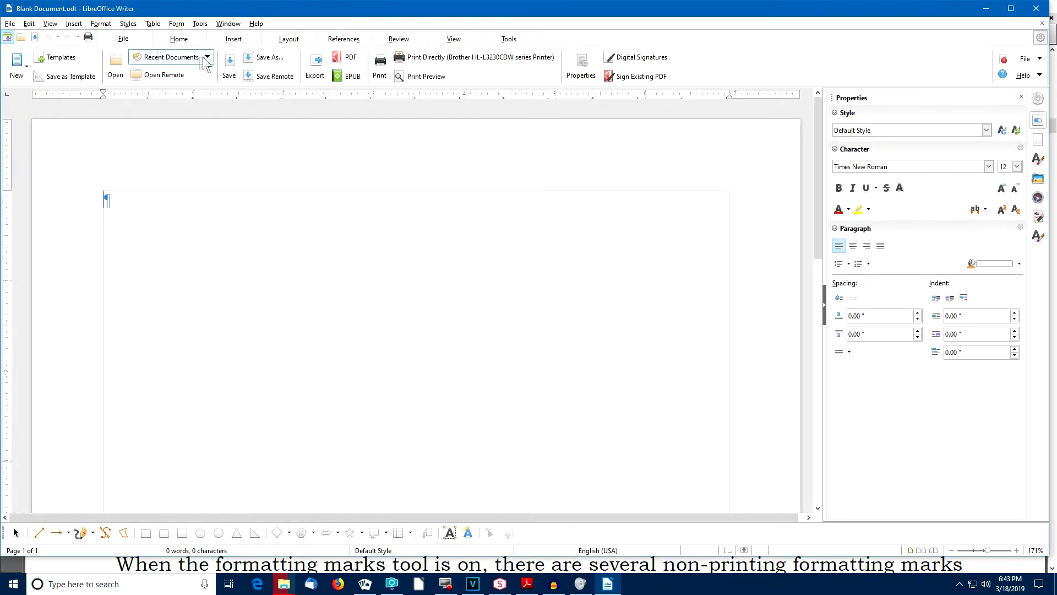
pyautogui.click(265, 59)
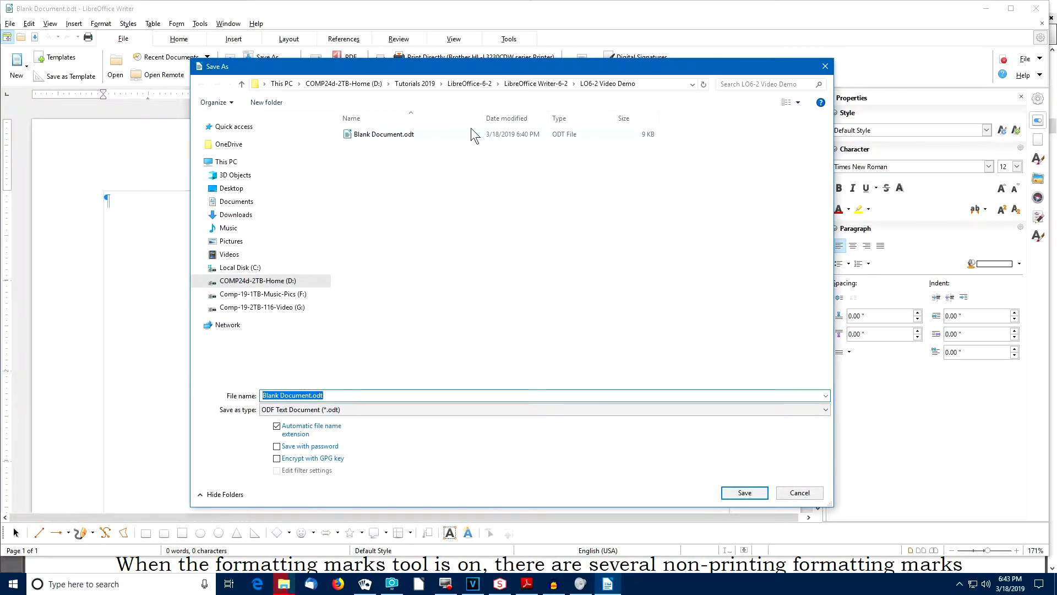
pyautogui.moveTo(448, 65); pyautogui.dragTo(445, 62)
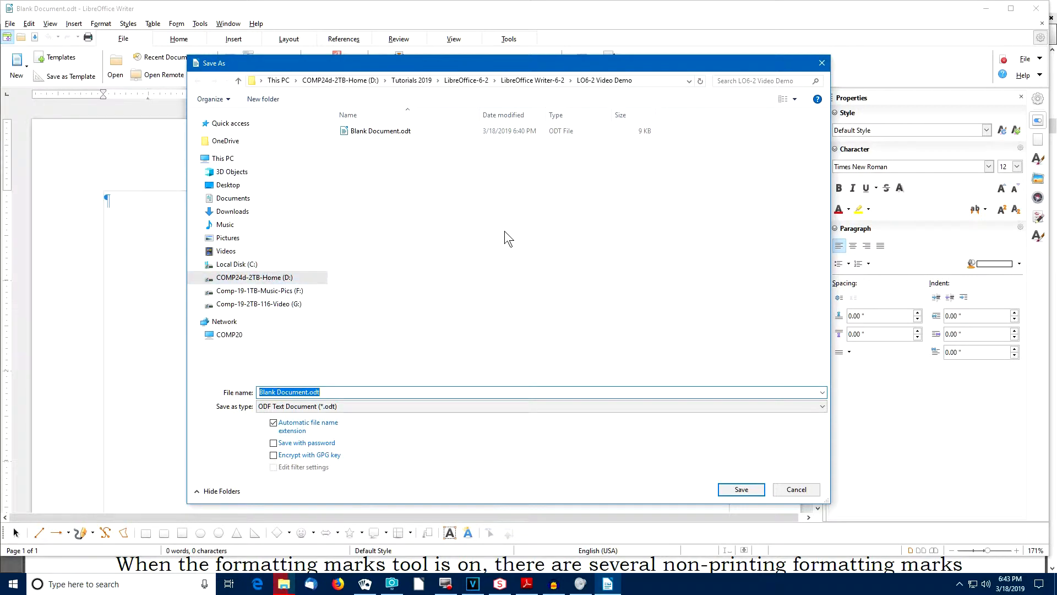
pyautogui.click(387, 135)
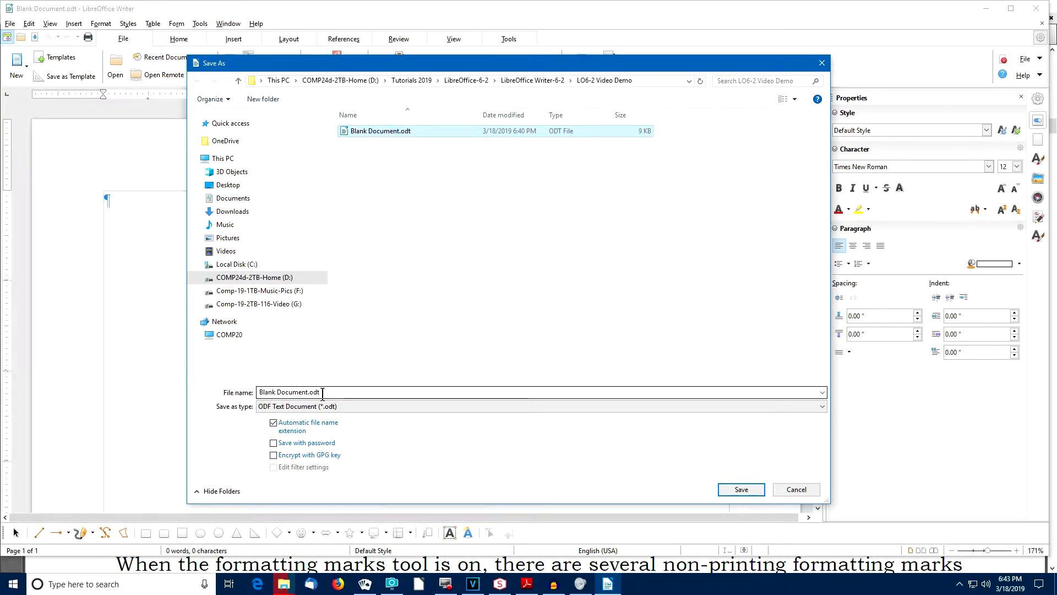
pyautogui.click(741, 491)
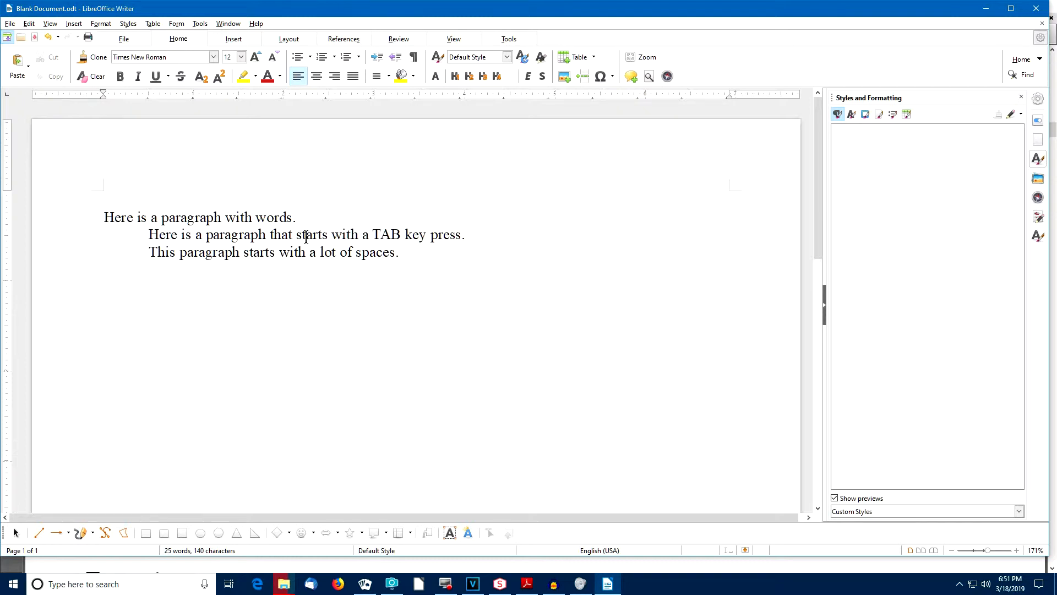
# Show the formatting marks, hide them to compare the plain text, and turn them back on
pyautogui.click(414, 57)
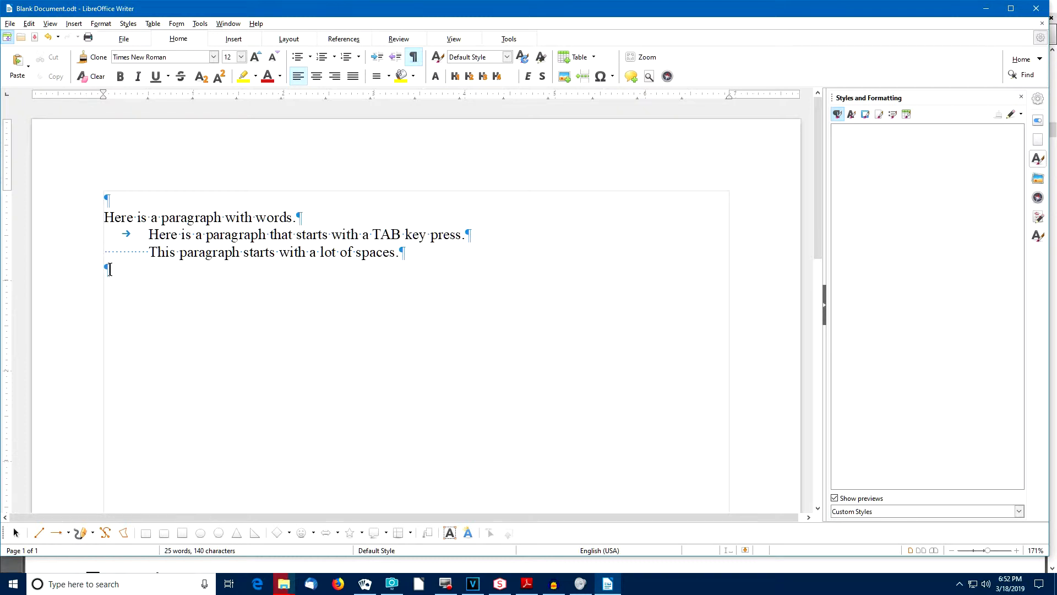
pyautogui.click(416, 58)
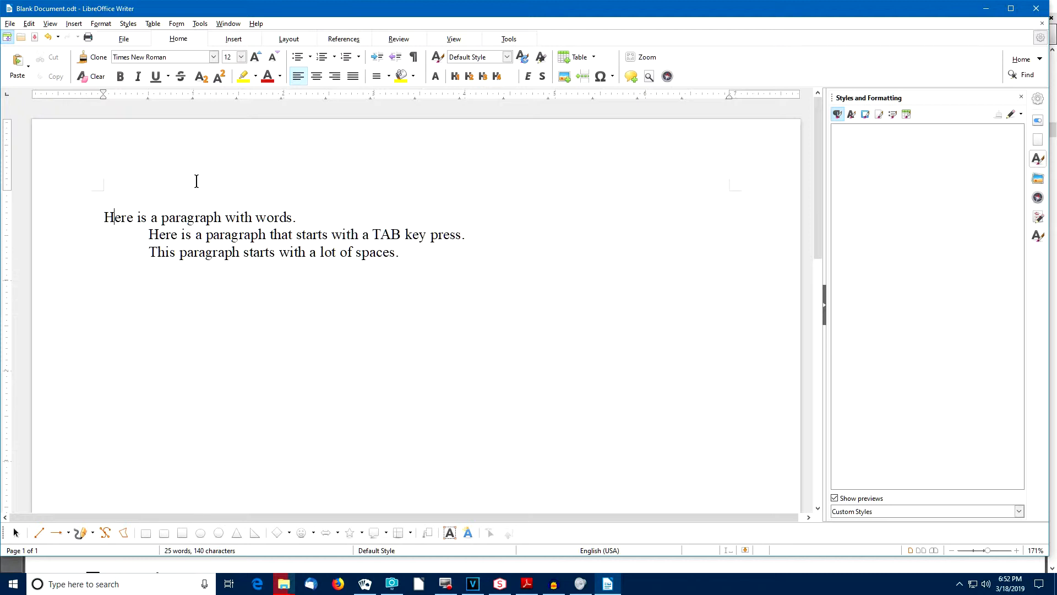
pyautogui.click(413, 56)
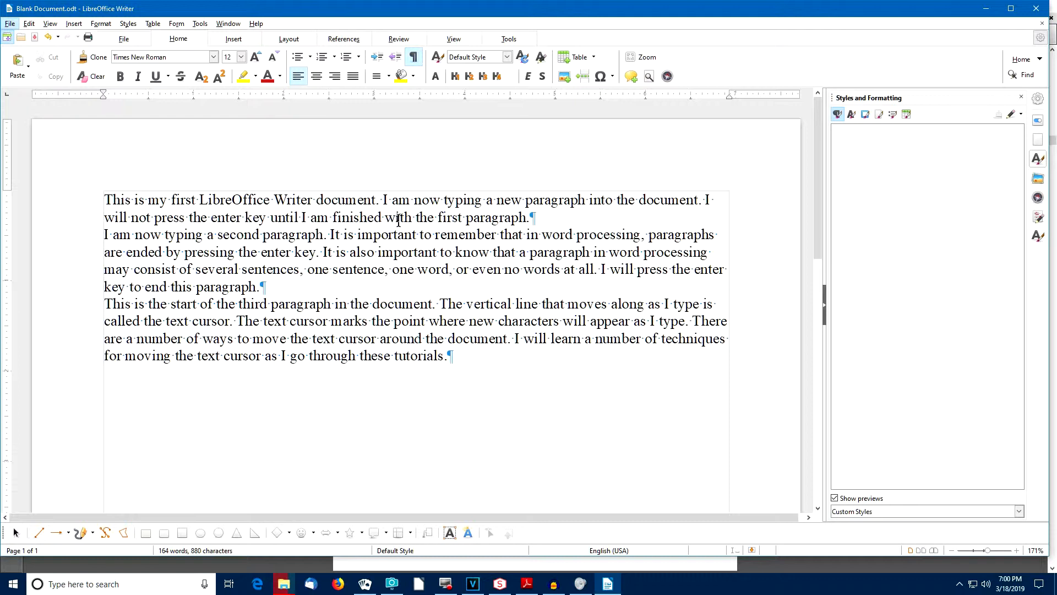
# Apply the Text Body paragraph style to all the text in the document
pyautogui.click(477, 219)
pyautogui.click(296, 203)
pyautogui.click(401, 252)
pyautogui.click(297, 306)
pyautogui.hotkey('ctrl', 'a')
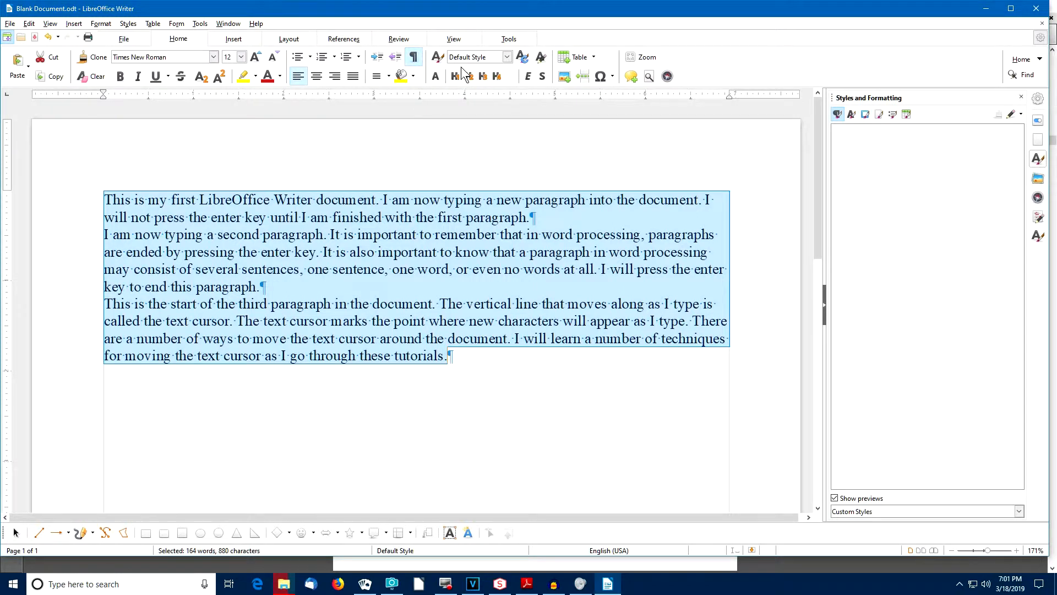
pyautogui.click(507, 57)
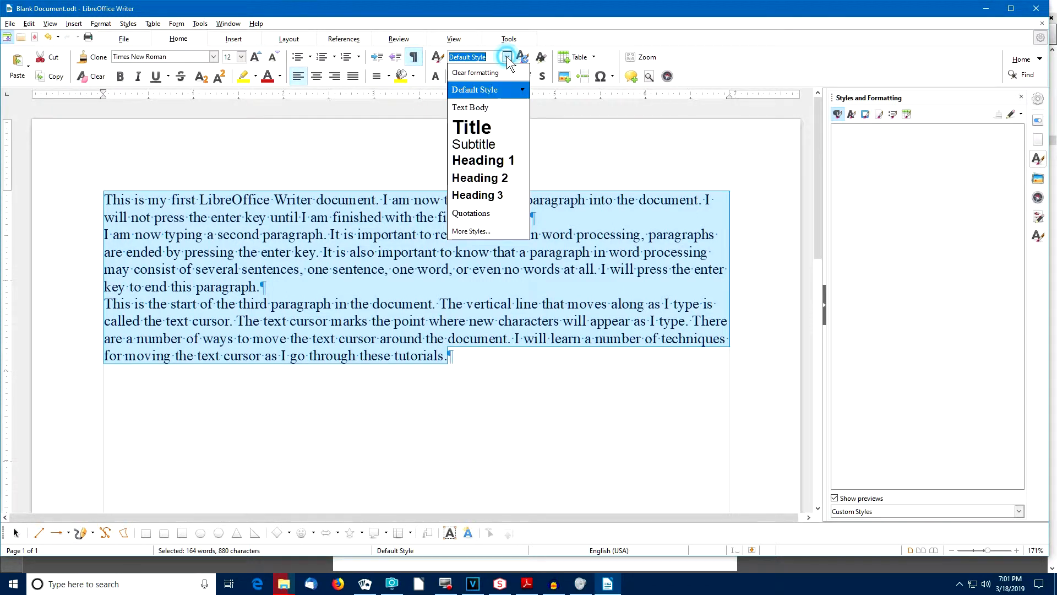
pyautogui.click(487, 106)
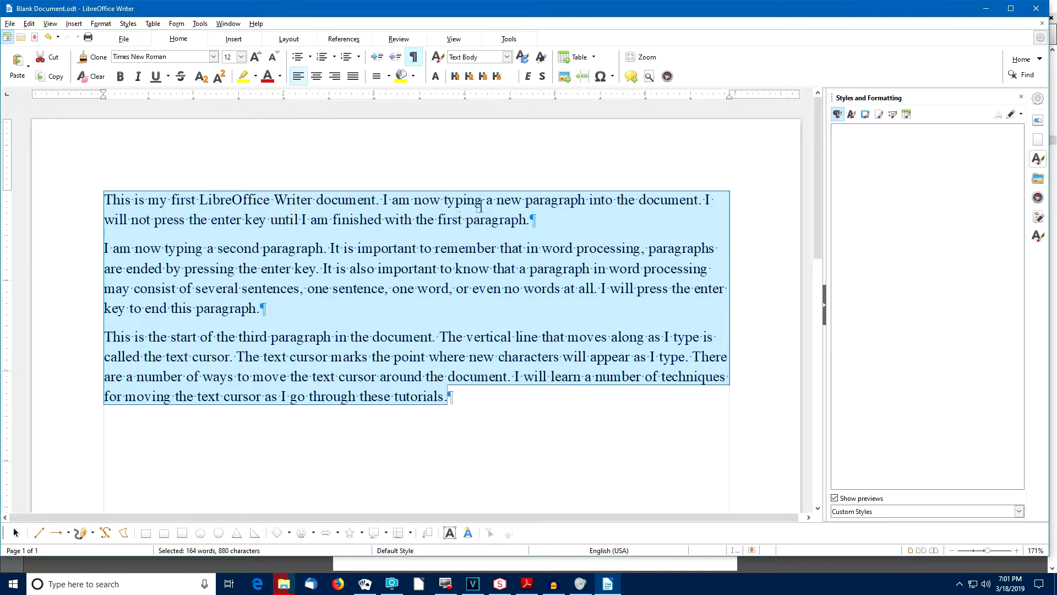
pyautogui.click(547, 220)
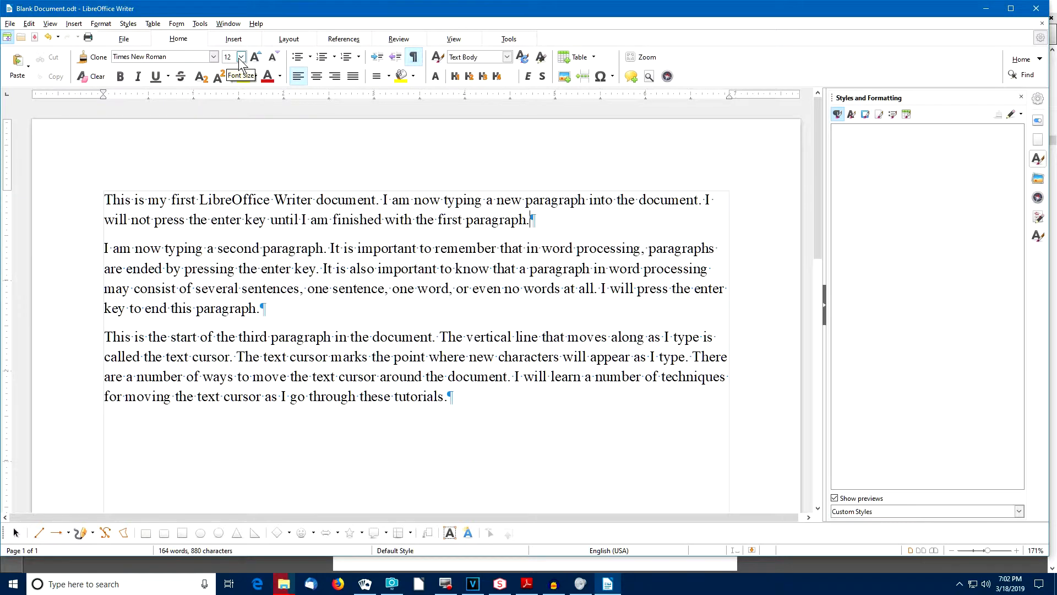
pyautogui.click(301, 249)
# Save a copy of the document as My Lesson 1 Document in the LO6-2 Video Demo folder
pyautogui.click(128, 40)
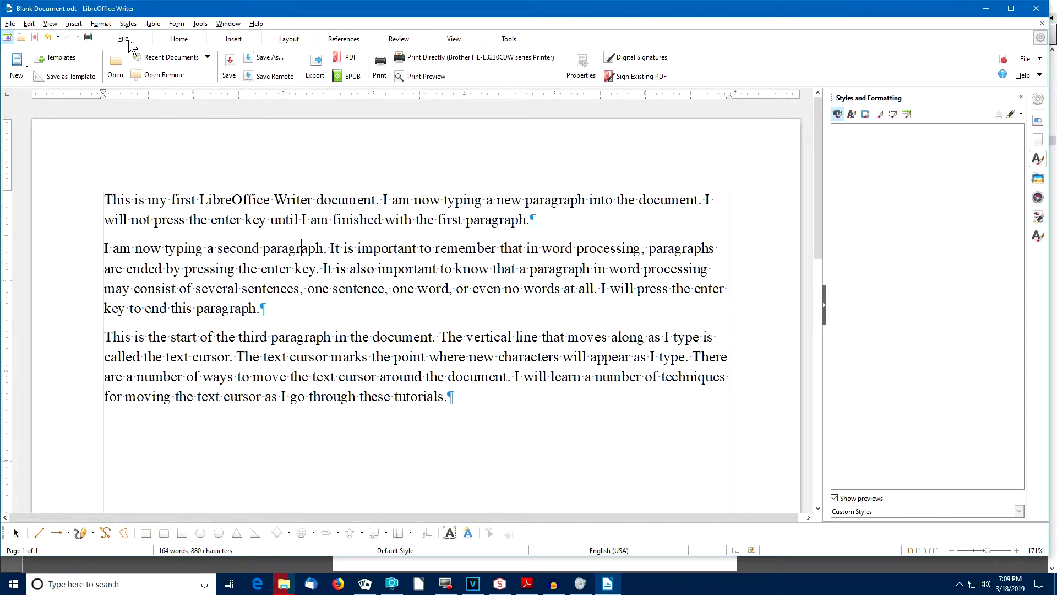
pyautogui.click(266, 60)
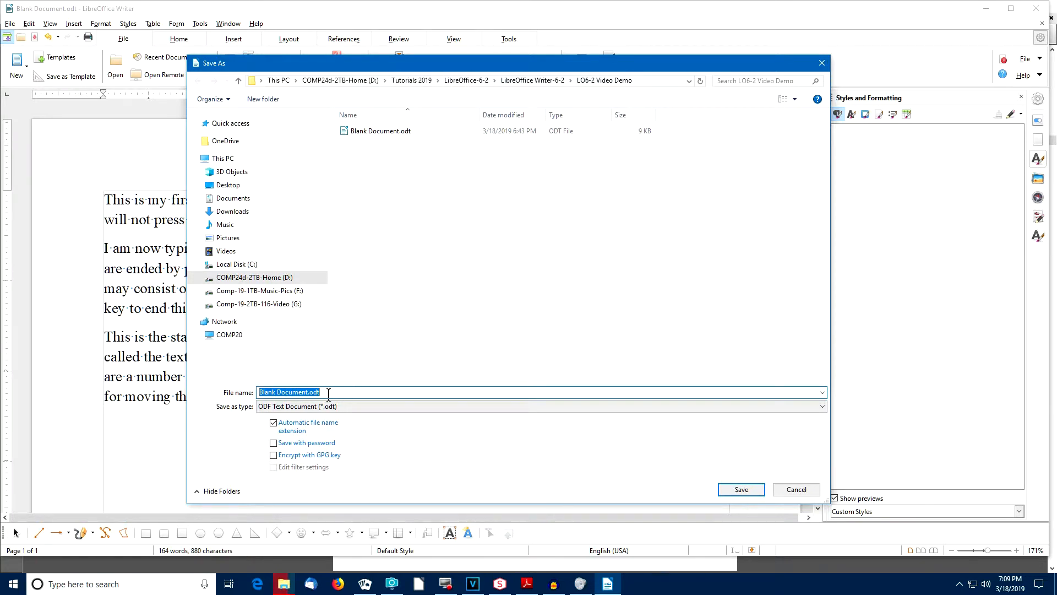
pyautogui.write('My Lesson 1 Docum')
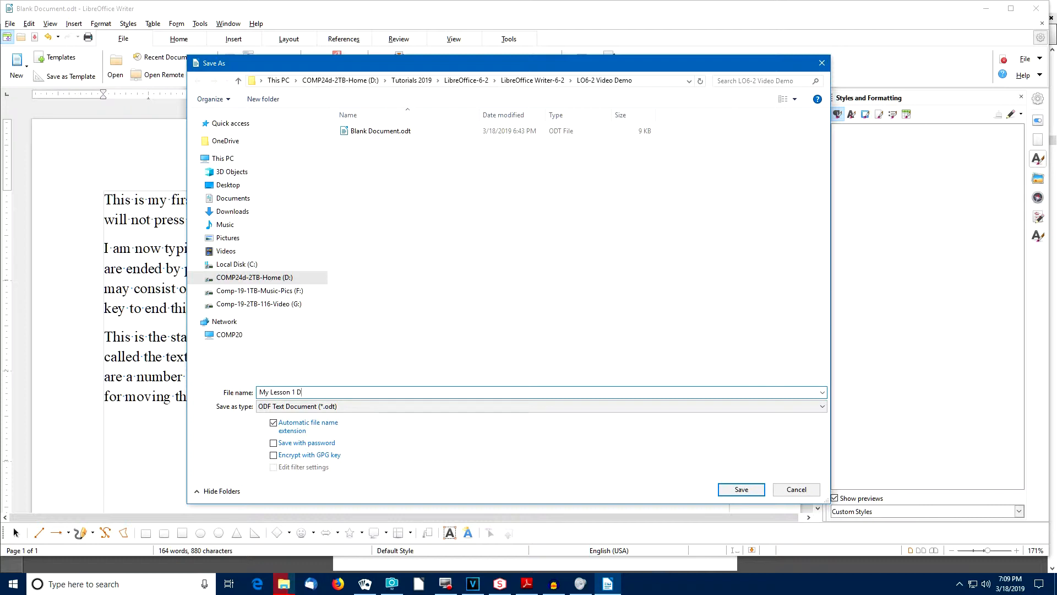
pyautogui.write('ent')
pyautogui.click(741, 490)
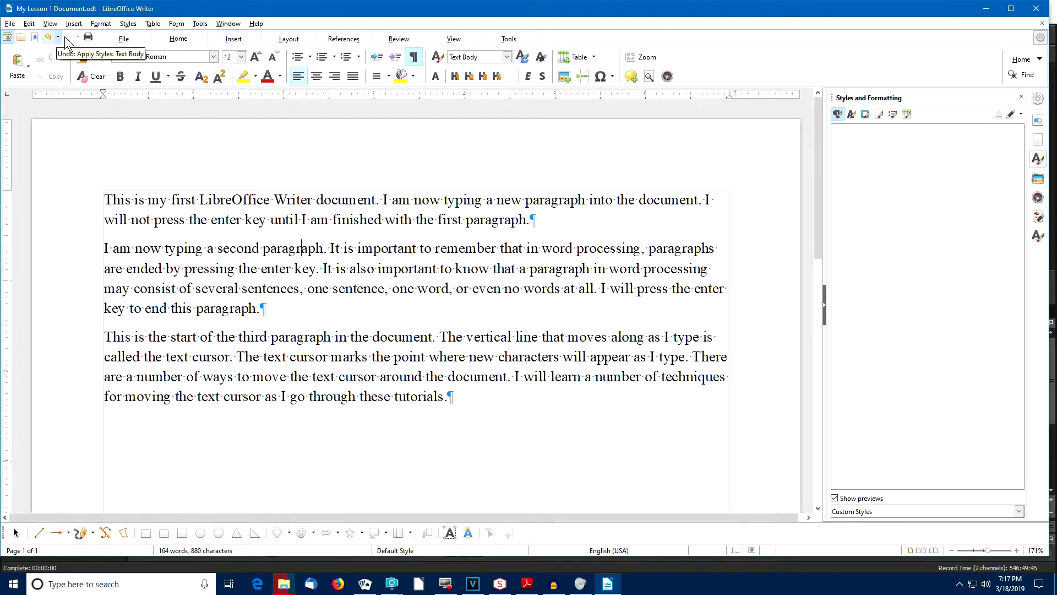
pyautogui.click(126, 38)
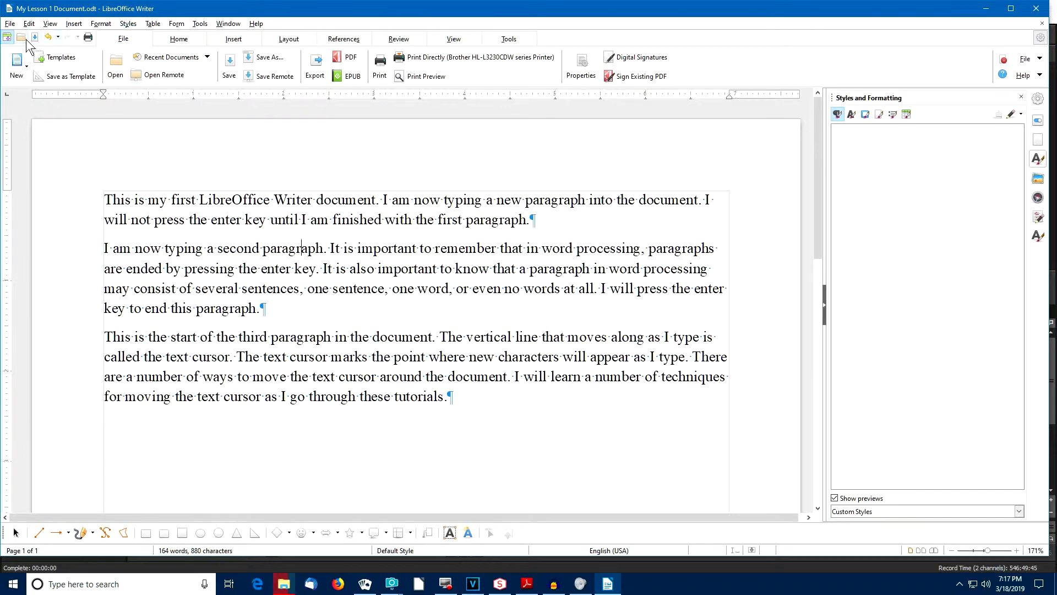
pyautogui.click(174, 40)
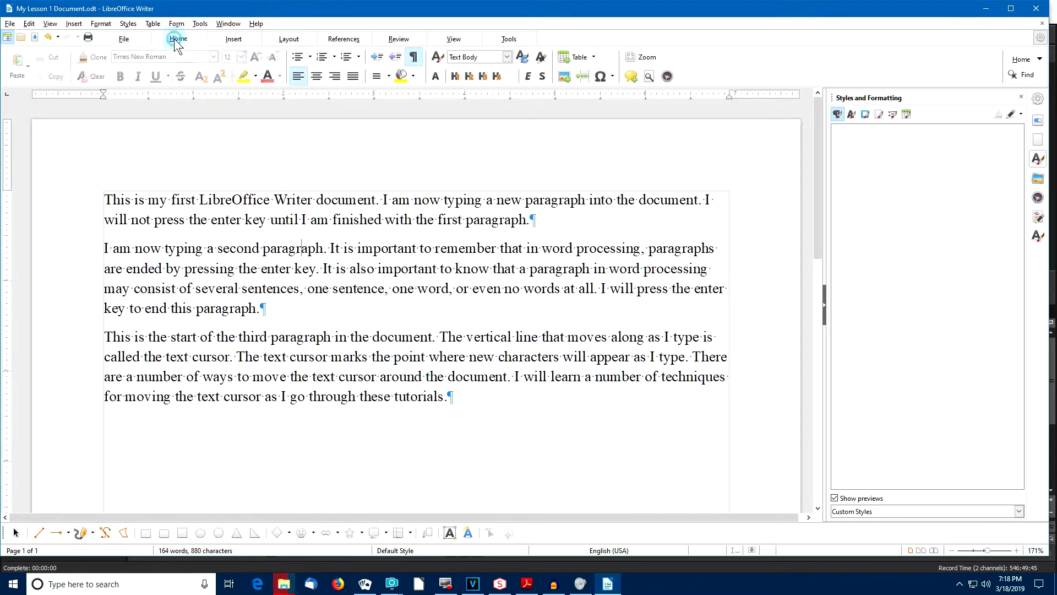
pyautogui.click(223, 39)
pyautogui.click(281, 39)
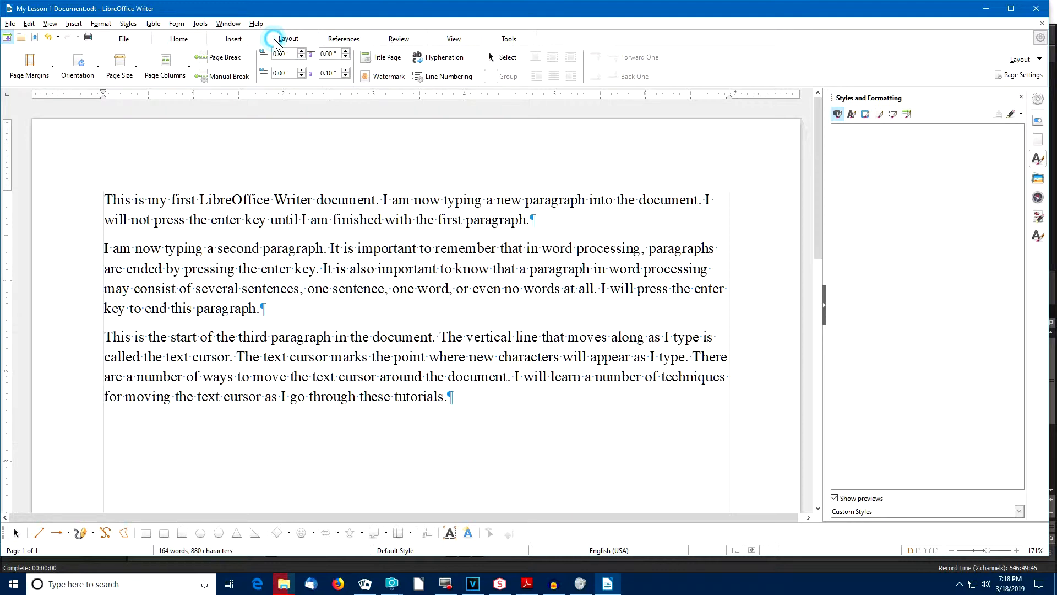
pyautogui.click(176, 39)
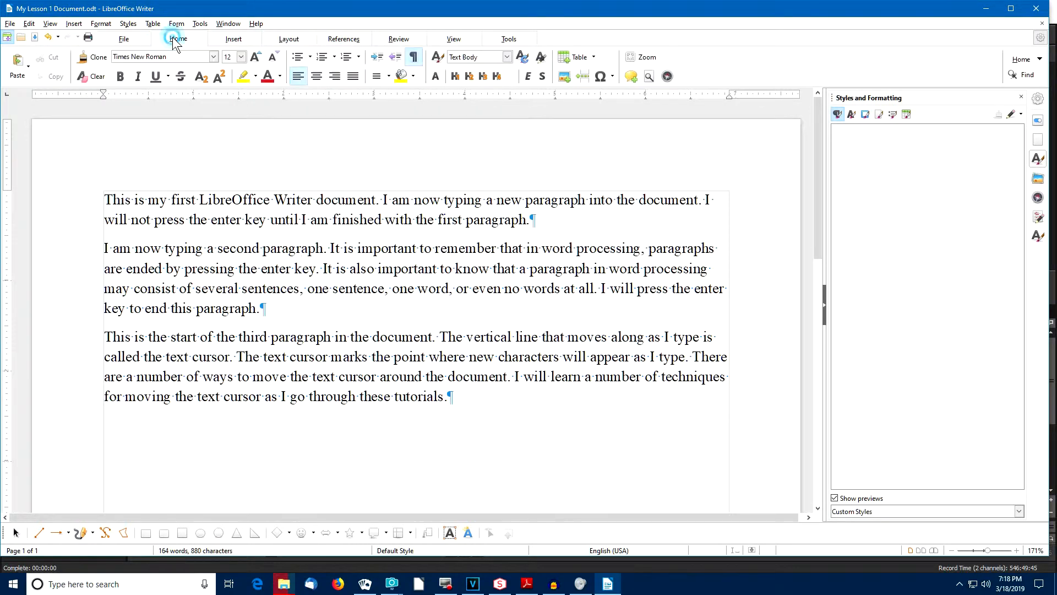
# Print My Lesson 1 Document directly on the default printer
pyautogui.click(87, 38)
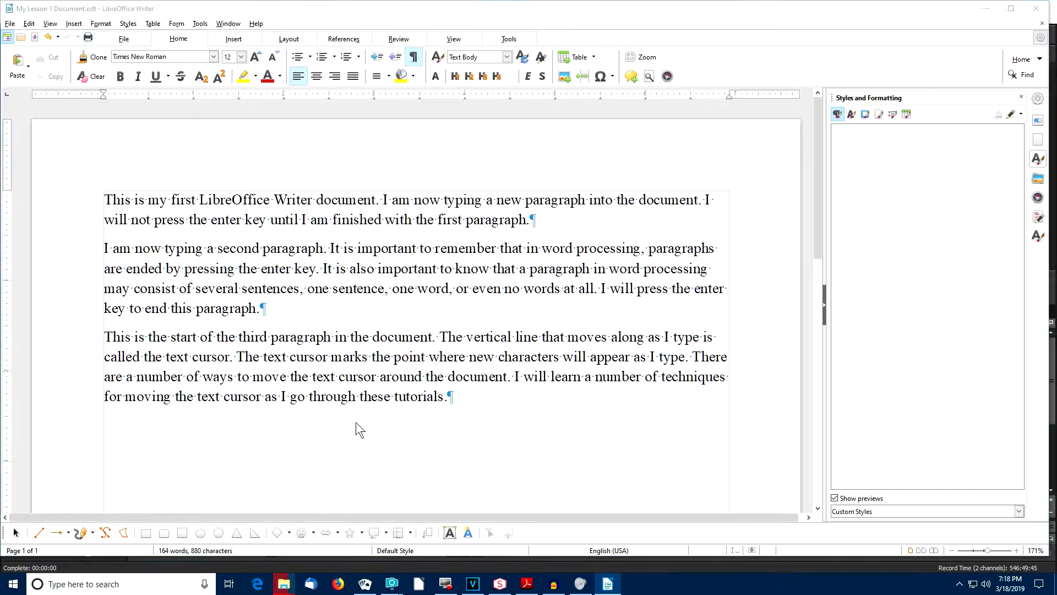
pyautogui.moveTo(276, 187); pyautogui.dragTo(413, 145)
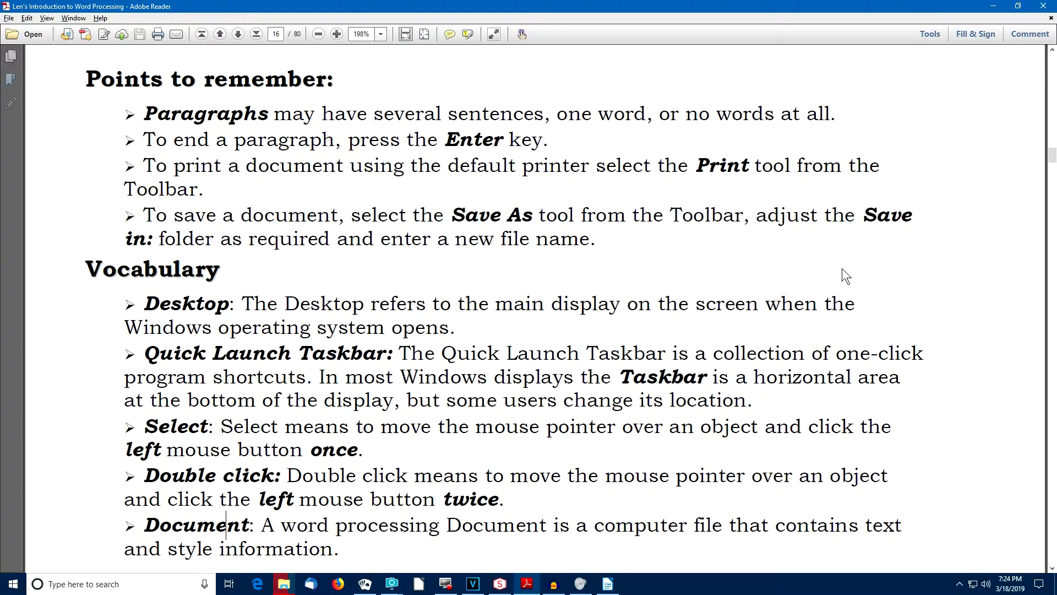
# Review the Vocabulary section of the word processing tutorial in Adobe Reader
pyautogui.scroll(-3, 825, 276)
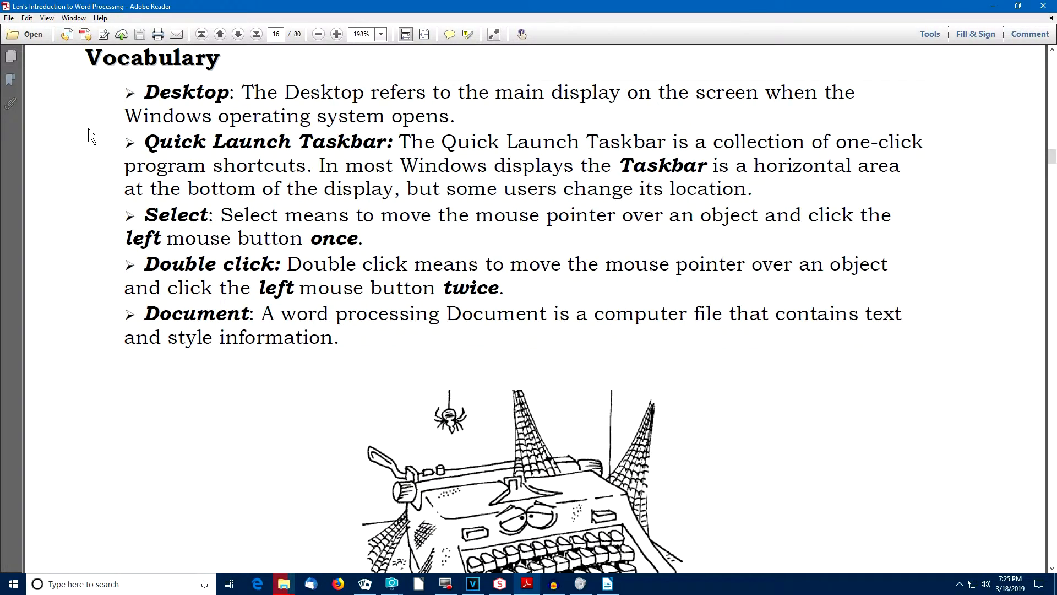